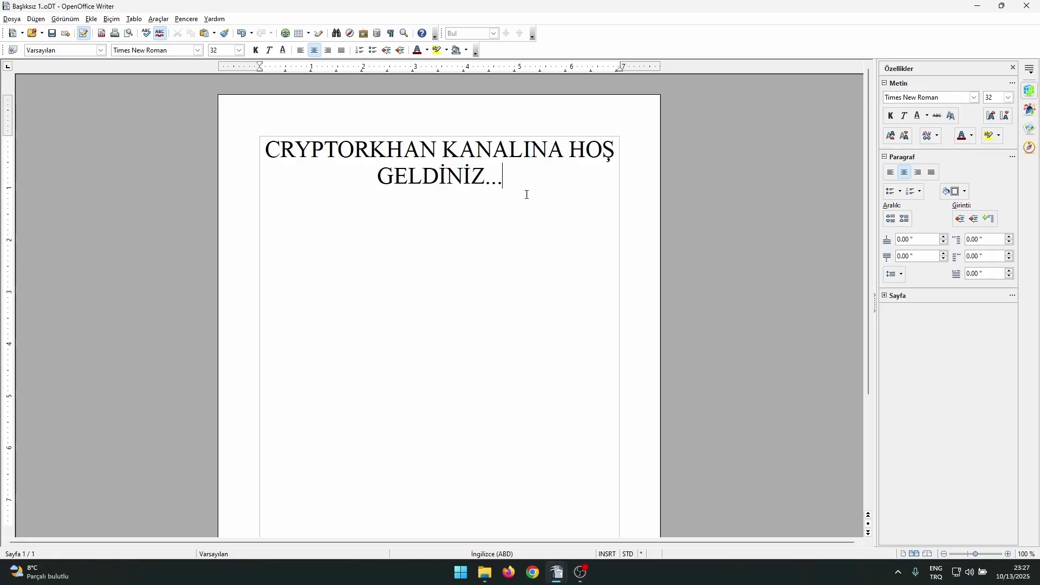
Step: Try right alignment on the two-line welcome heading and set it back to centred
{"action": "left_click_drag", "start_coordinate": [538, 190], "coordinate": [254, 133]}
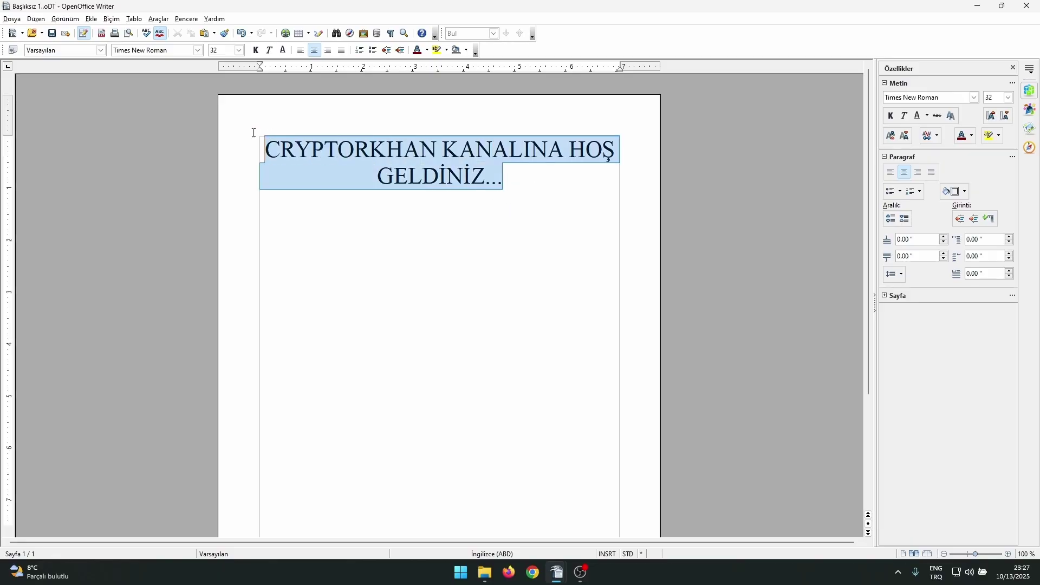
{"action": "left_click", "coordinate": [328, 50]}
{"action": "left_click", "coordinate": [315, 50]}
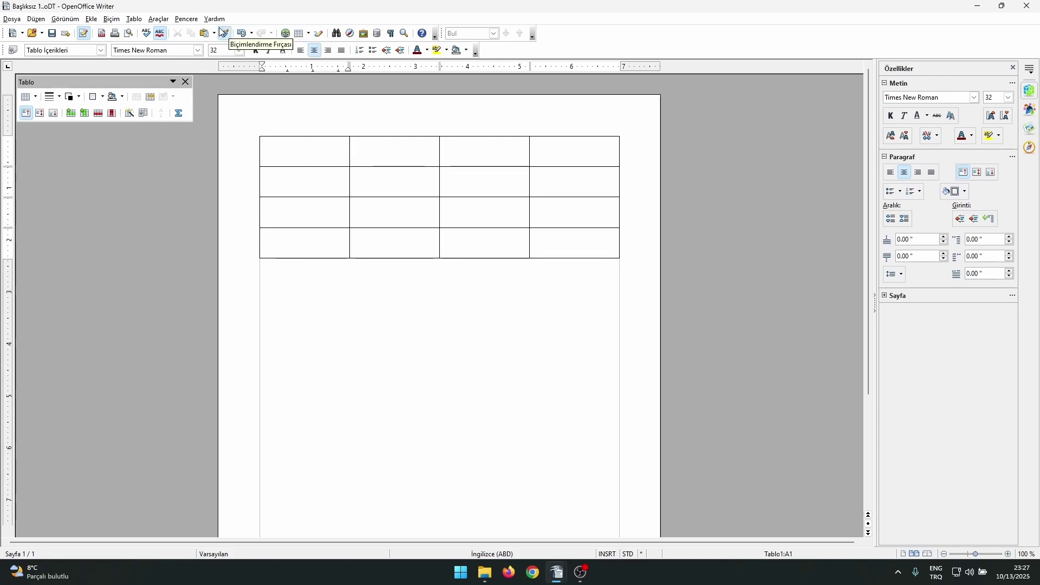
{"action": "left_click", "coordinate": [17, 22]}
{"action": "mouse_move", "coordinate": [36, 19]}
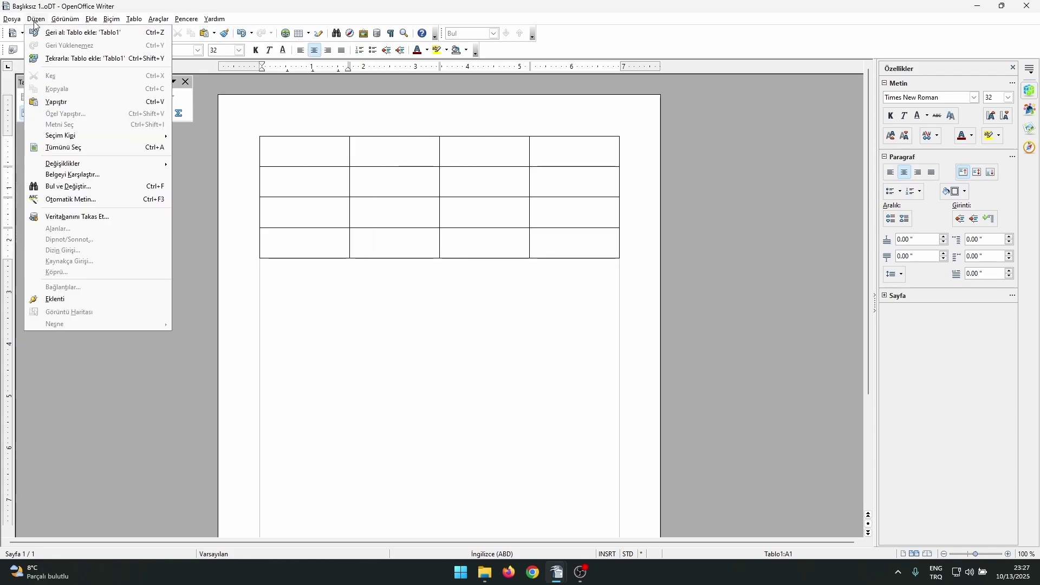
{"action": "left_click", "coordinate": [36, 19]}
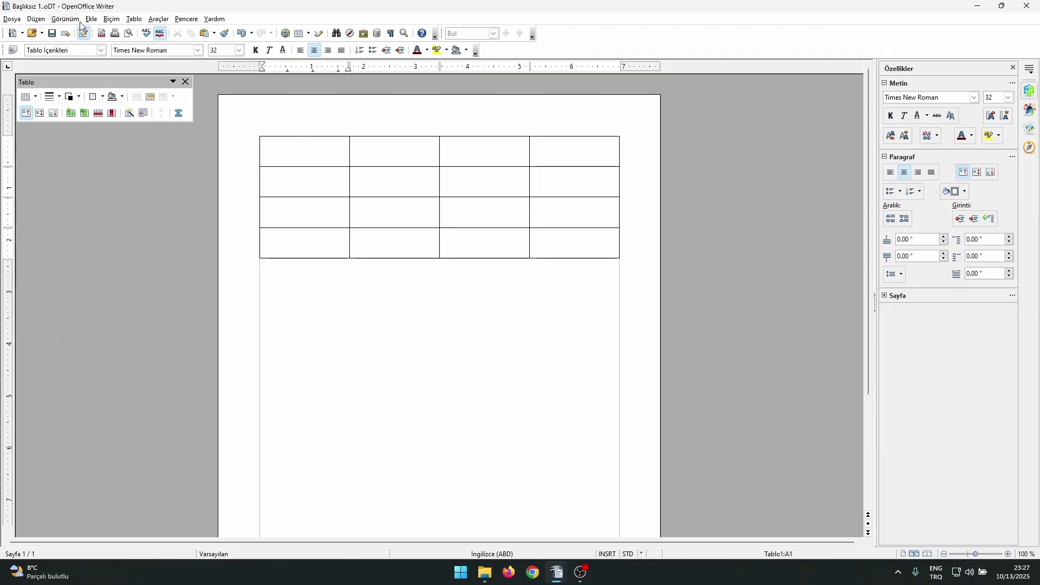
{"action": "left_click", "coordinate": [65, 19]}
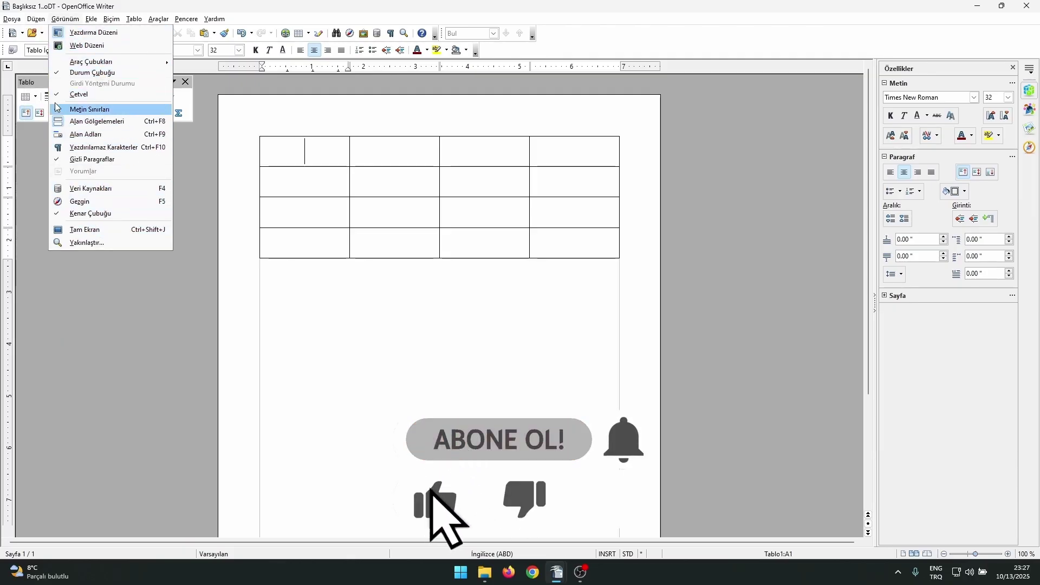
{"action": "mouse_move", "coordinate": [91, 20]}
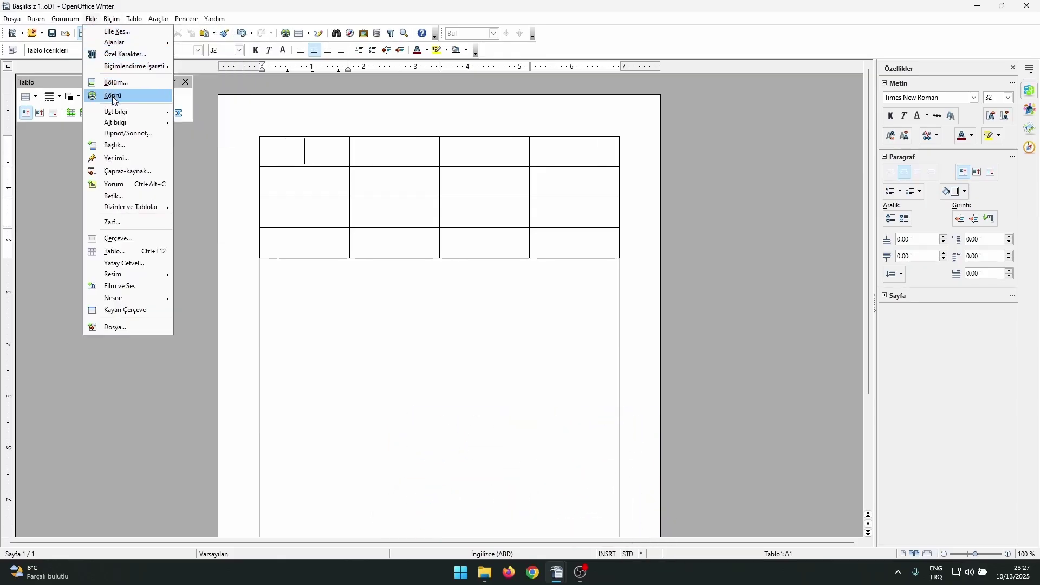
{"action": "mouse_move", "coordinate": [126, 125]}
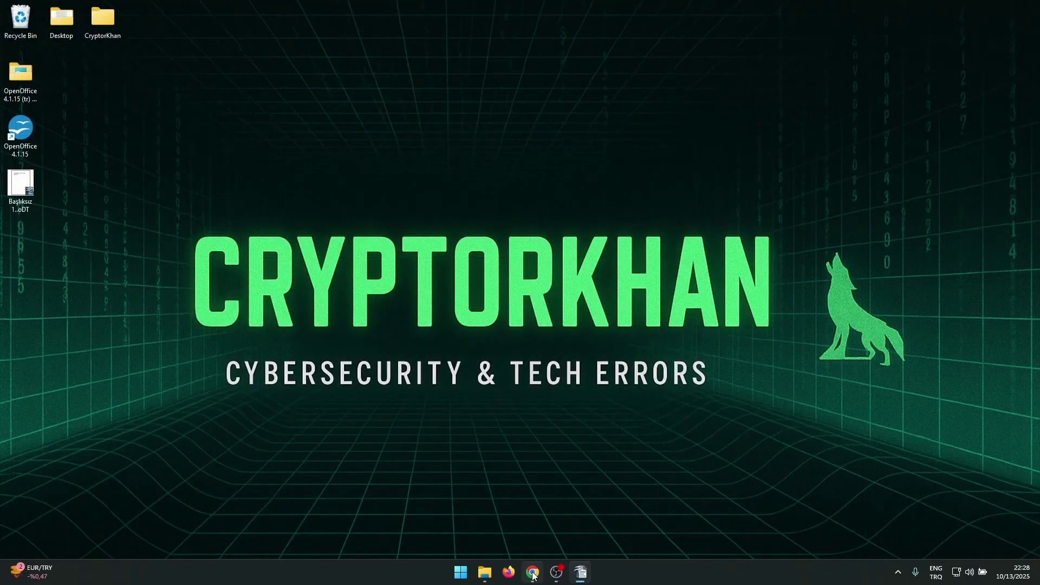
Step: In the browser, download the full Apache OpenOffice 4.1.15 installation for Windows (EXE) in Turkish from openoffice.org/tr
{"action": "left_click", "coordinate": [520, 509]}
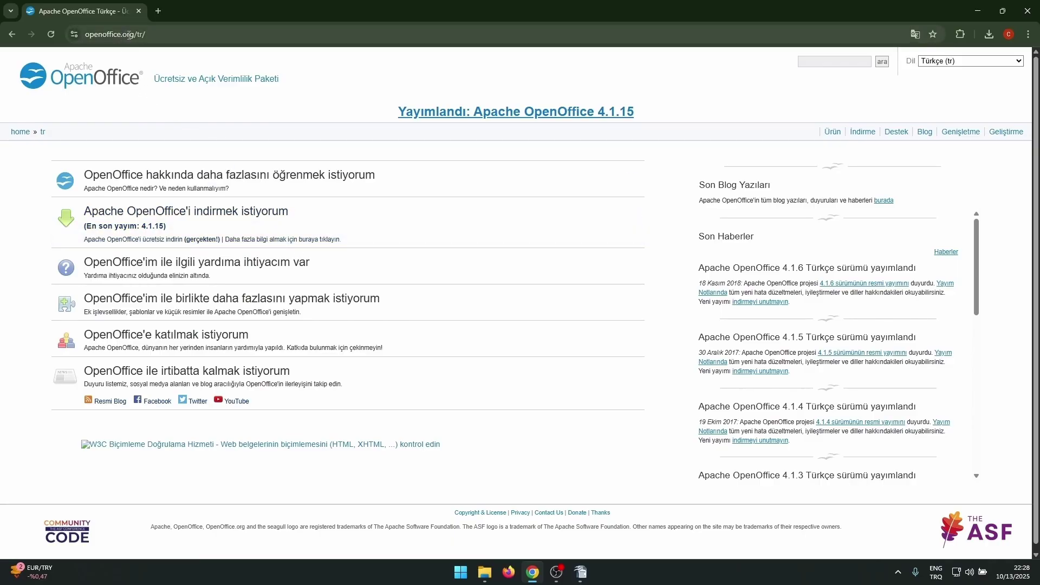
{"action": "left_click", "coordinate": [249, 222]}
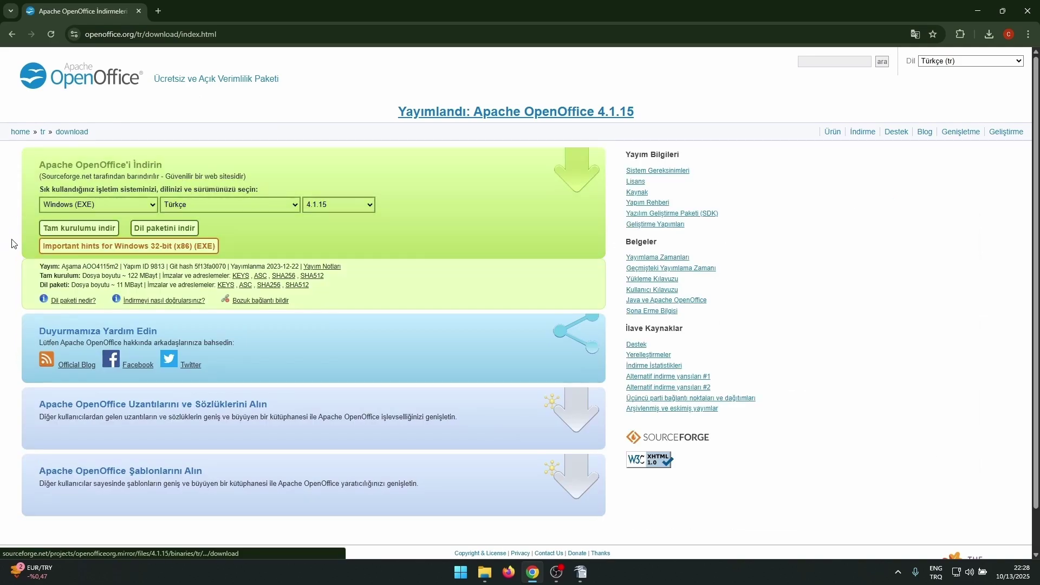
{"action": "left_click", "coordinate": [139, 206]}
{"action": "left_click", "coordinate": [139, 205]}
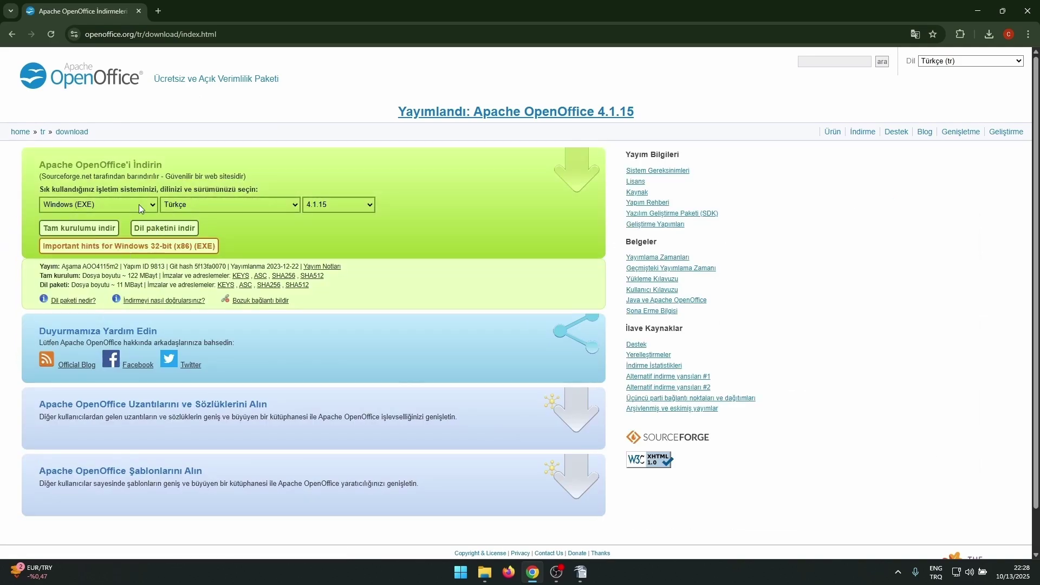
{"action": "left_click", "coordinate": [279, 208]}
{"action": "left_click", "coordinate": [279, 208]}
{"action": "left_click", "coordinate": [348, 207]}
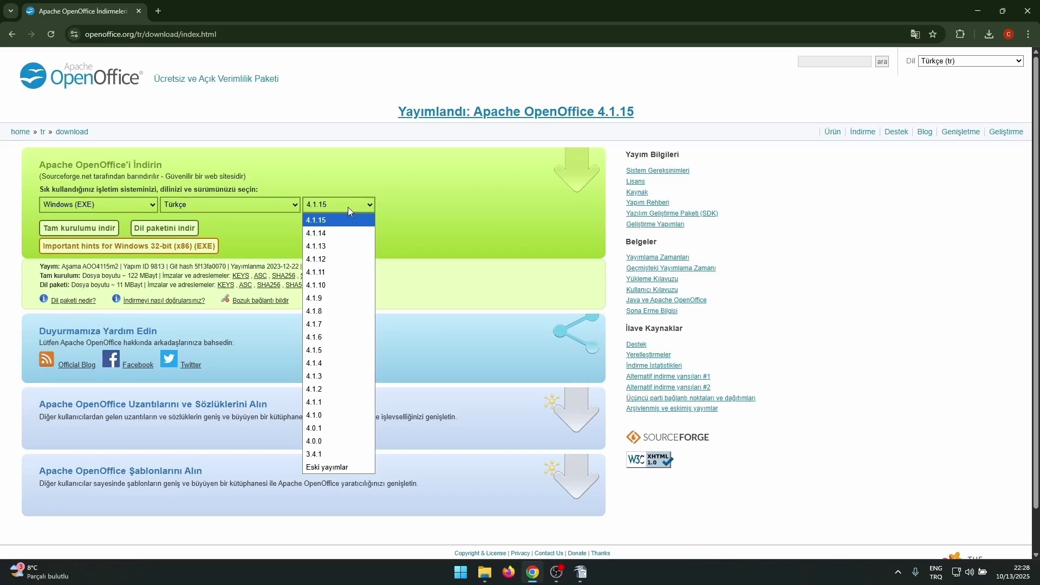
{"action": "left_click", "coordinate": [347, 207]}
{"action": "left_click", "coordinate": [90, 229]}
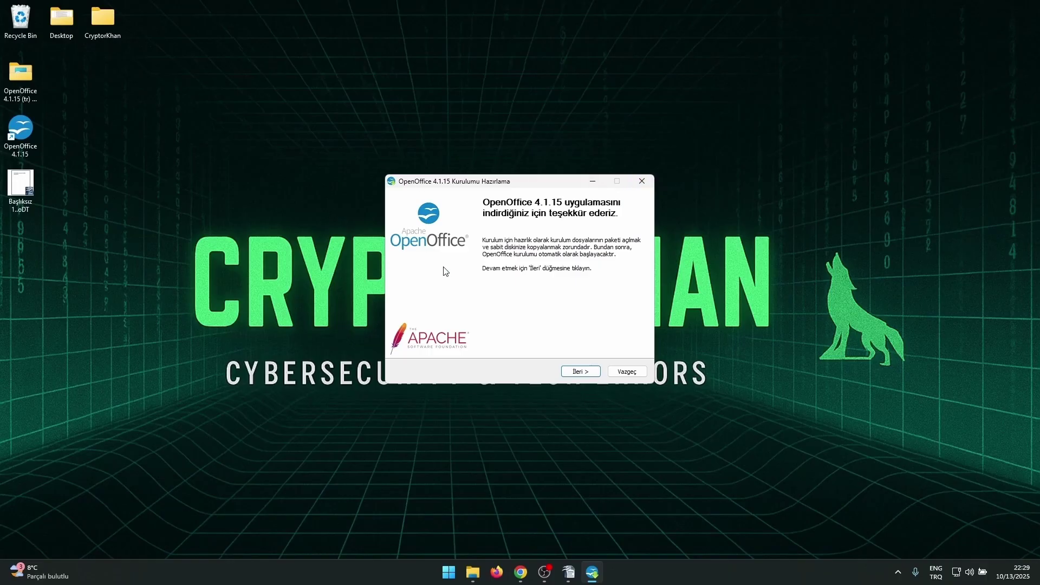
Step: Unpack the OpenOffice 4.1.15 installation files to the suggested desktop folder and proceed with the modify (Değiştir) option in the setup wizard
{"action": "left_click", "coordinate": [581, 371]}
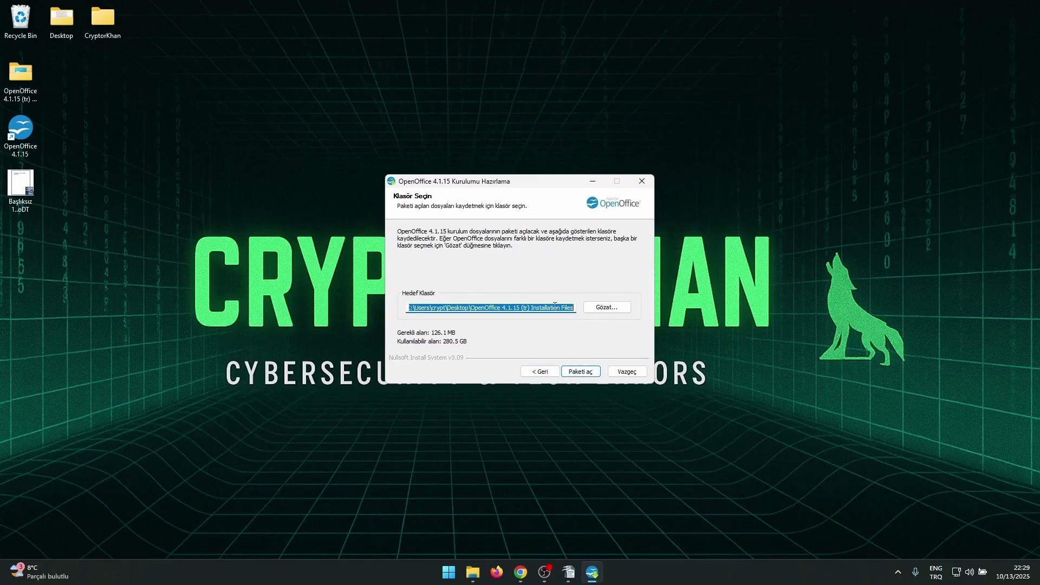
{"action": "left_click", "coordinate": [581, 371]}
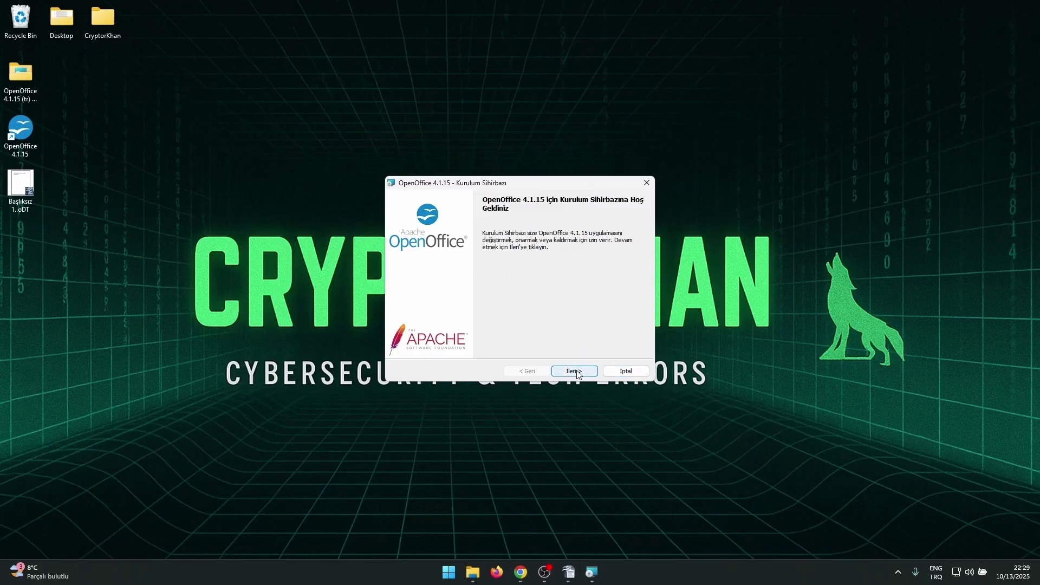
{"action": "left_click", "coordinate": [577, 372]}
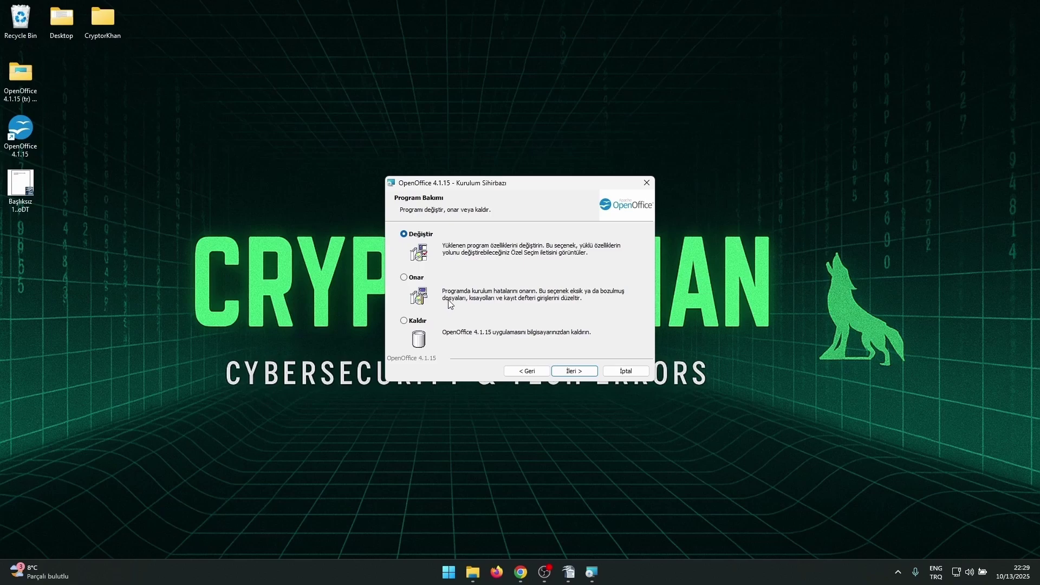
{"action": "left_click", "coordinate": [572, 374]}
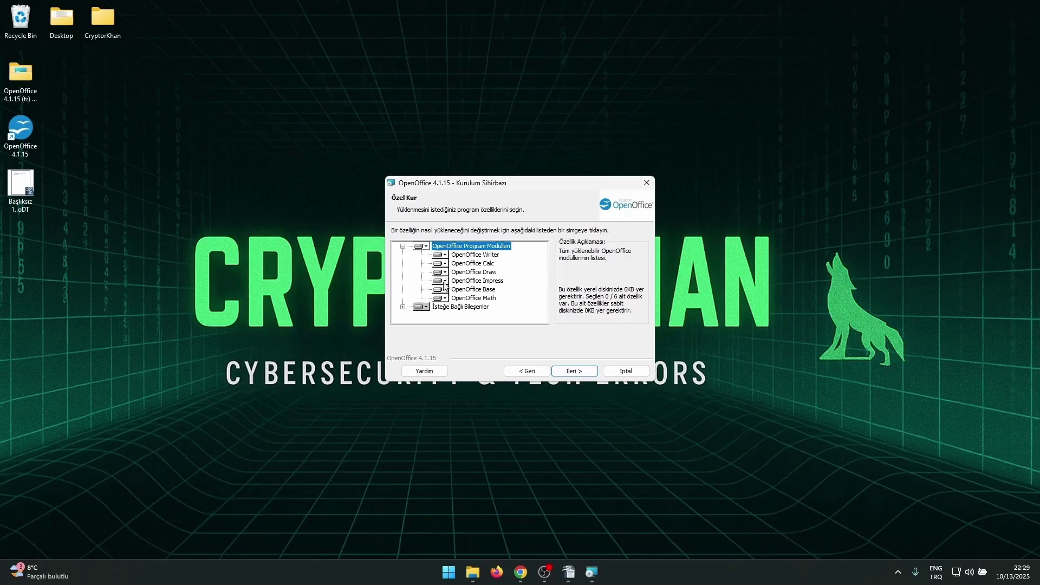
Step: Keep all OpenOffice program modules and accept OpenOffice as default for Microsoft Word, Excel and PowerPoint files
{"action": "left_click", "coordinate": [445, 255]}
{"action": "left_click", "coordinate": [446, 265]}
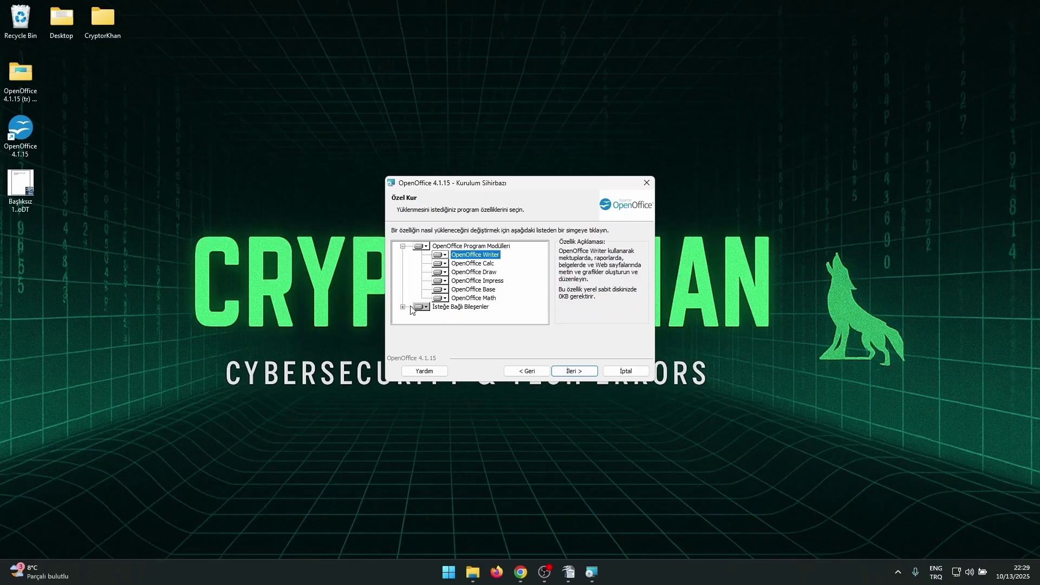
{"action": "left_click", "coordinate": [555, 370]}
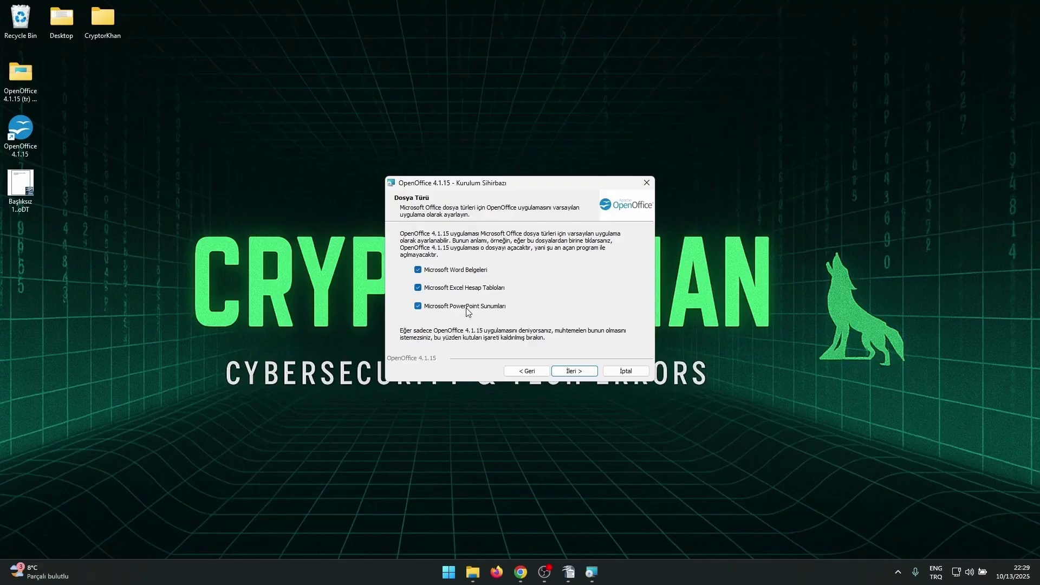
{"action": "left_click", "coordinate": [574, 372]}
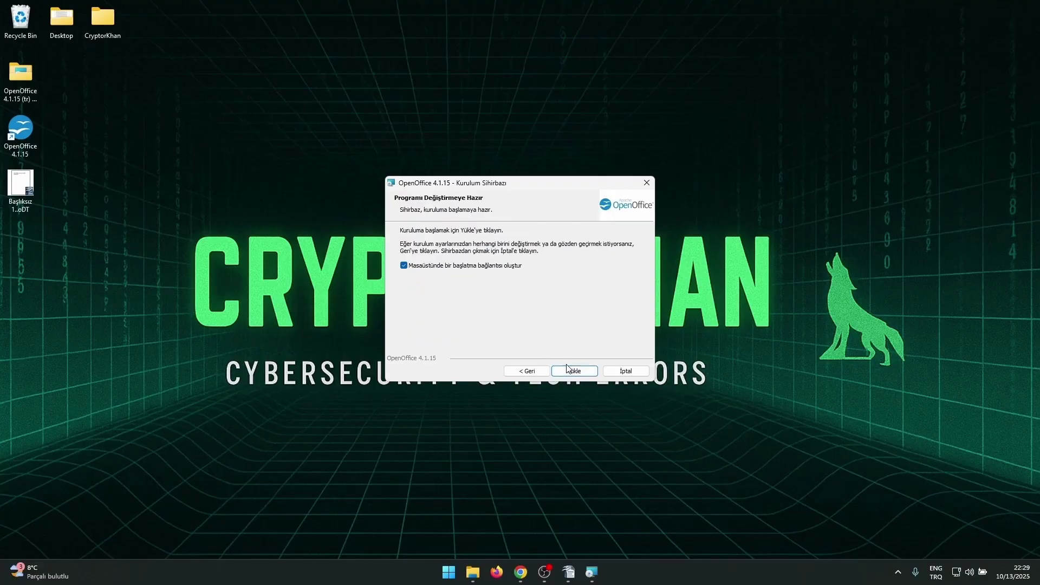
Step: Try to run the installation with a desktop launch link, and exit the setup wizard
{"action": "left_click", "coordinate": [570, 370]}
{"action": "left_click", "coordinate": [538, 129]}
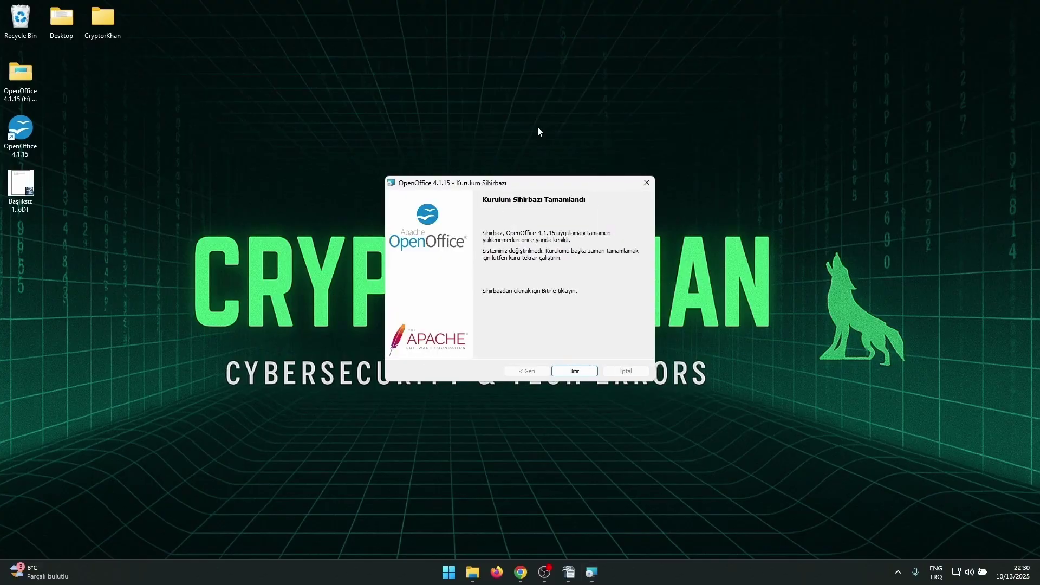
{"action": "left_click", "coordinate": [575, 371]}
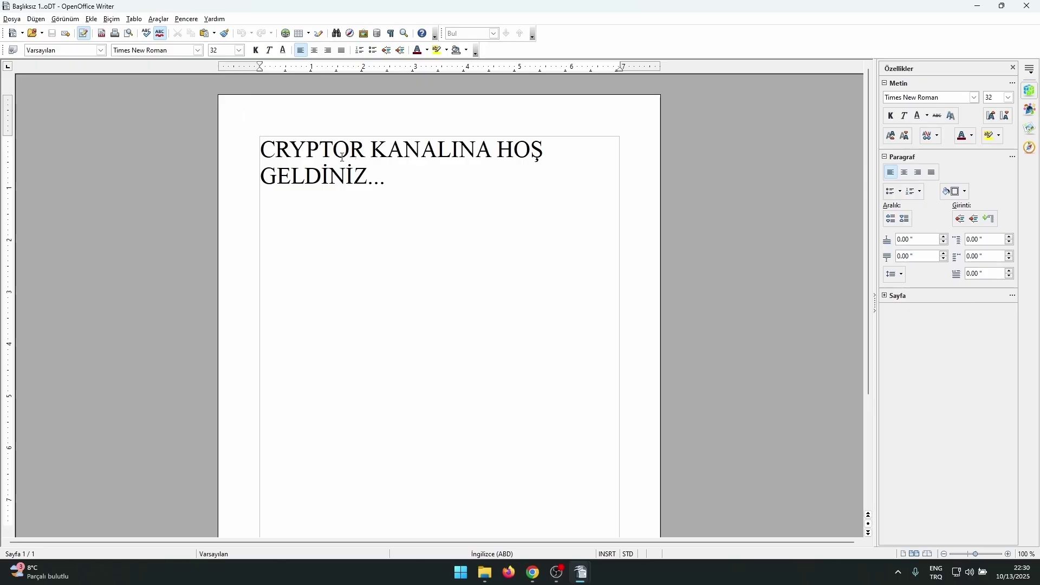
Step: Examine the languages (Diller) and writing aids (Yazım Yardımı) pages of Writer's language settings and close the options
{"action": "left_click", "coordinate": [160, 20]}
{"action": "left_click", "coordinate": [184, 259]}
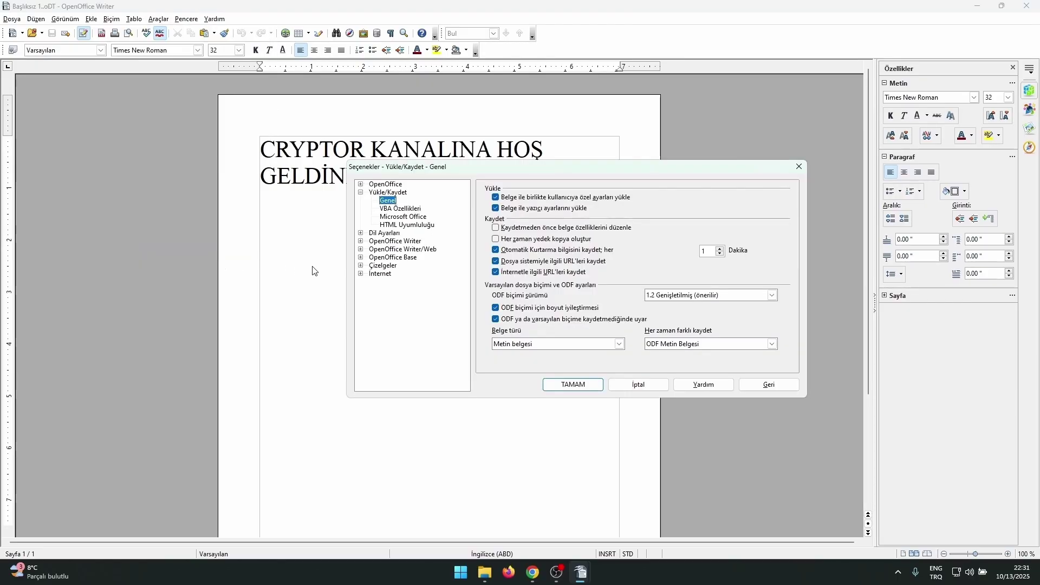
{"action": "left_click", "coordinate": [360, 233]}
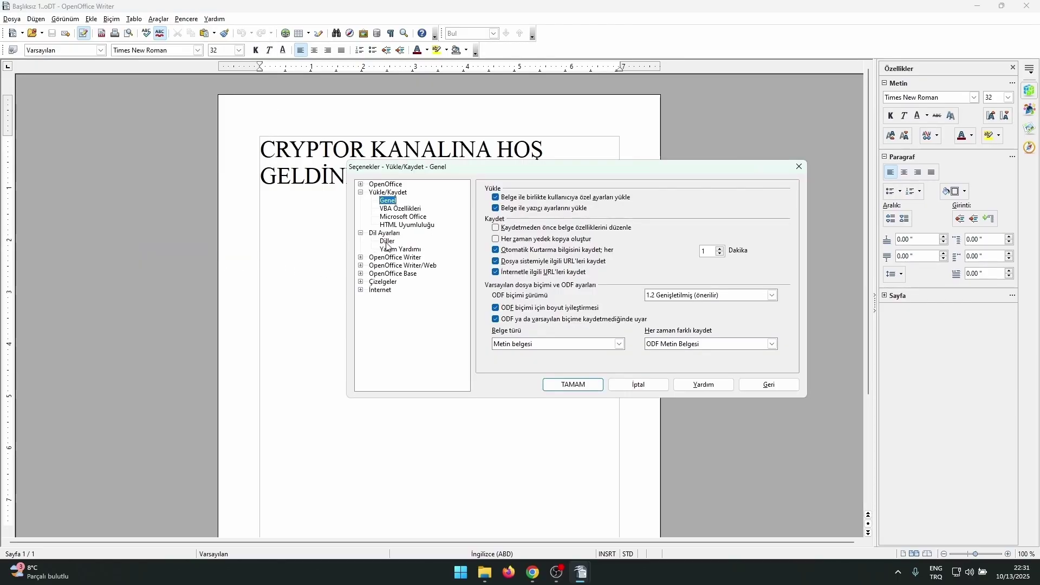
{"action": "left_click", "coordinate": [387, 242]}
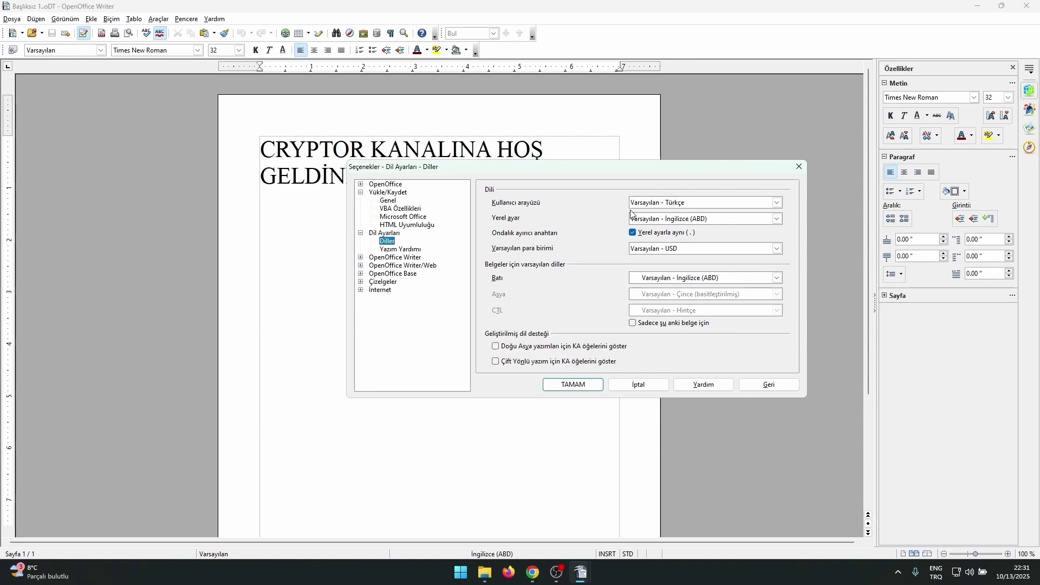
{"action": "left_click", "coordinate": [397, 250]}
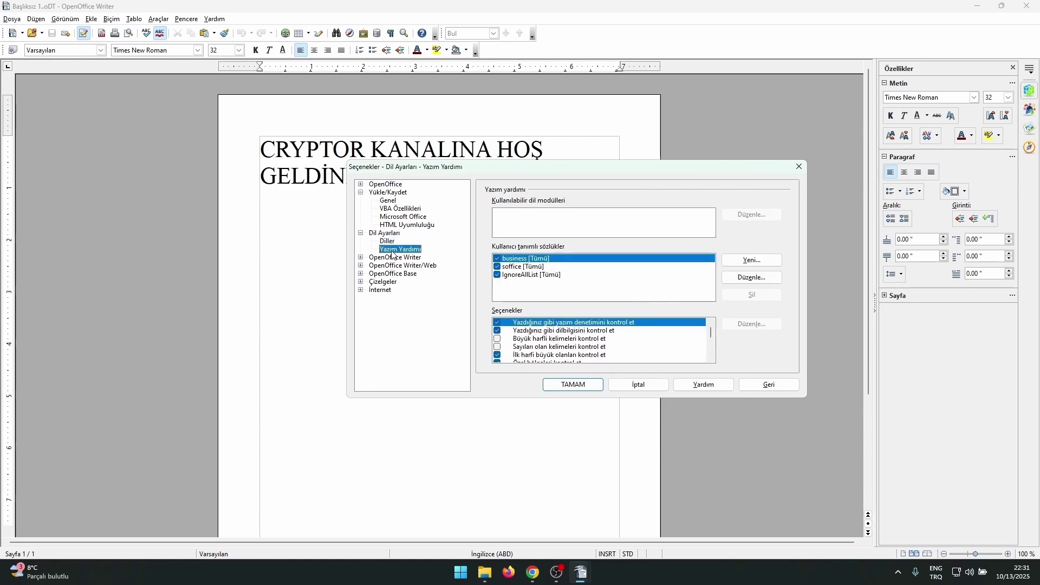
{"action": "scroll", "coordinate": [540, 339], "scroll_direction": "down", "scroll_amount": 4}
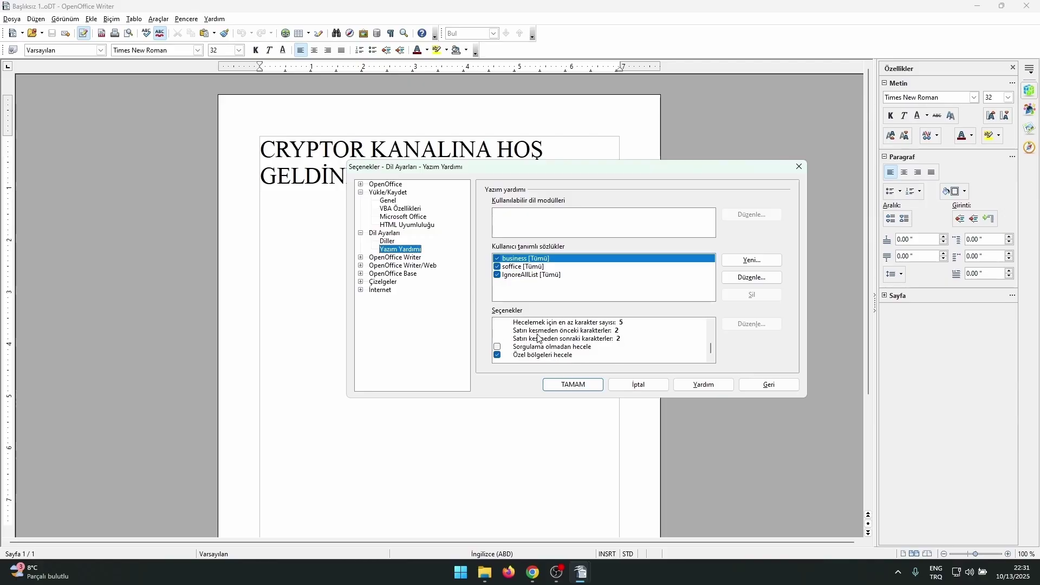
{"action": "scroll", "coordinate": [539, 339], "scroll_direction": "up", "scroll_amount": 4}
{"action": "left_click", "coordinate": [578, 385]}
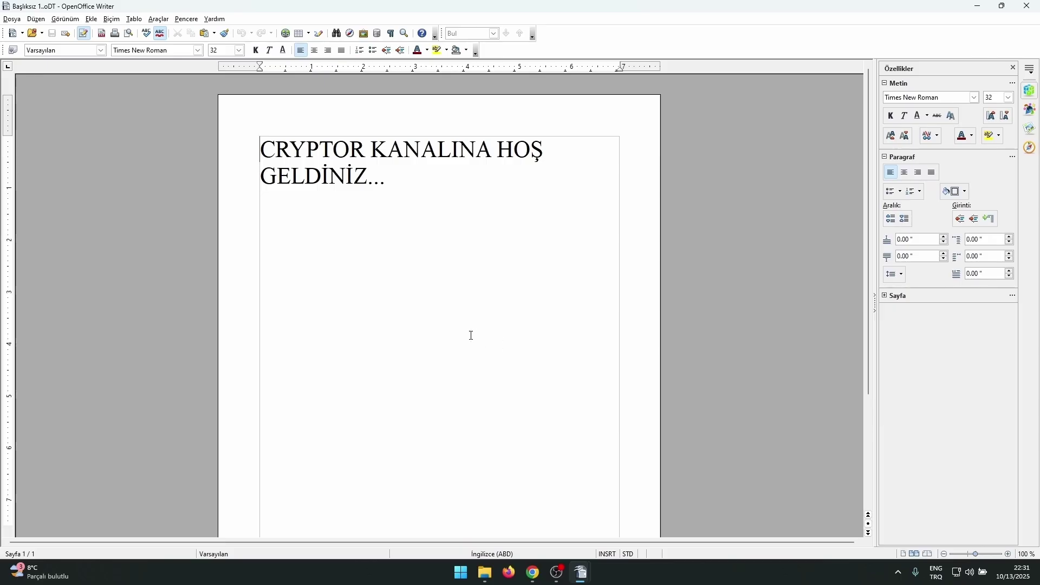
Step: Reopen Writer's options at the language settings (Dil Ayarları) section
{"action": "left_click", "coordinate": [158, 20]}
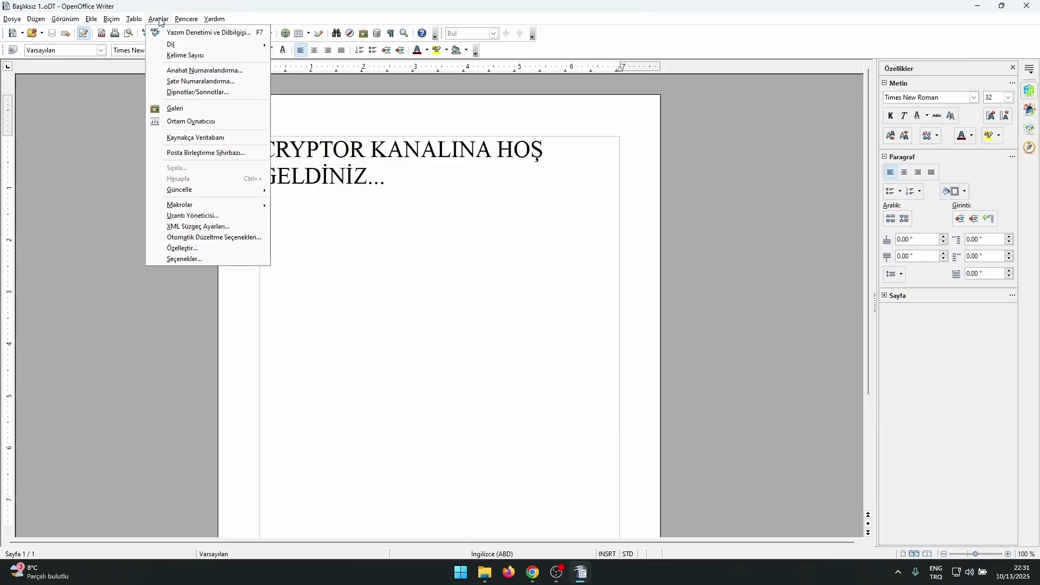
{"action": "left_click", "coordinate": [184, 260]}
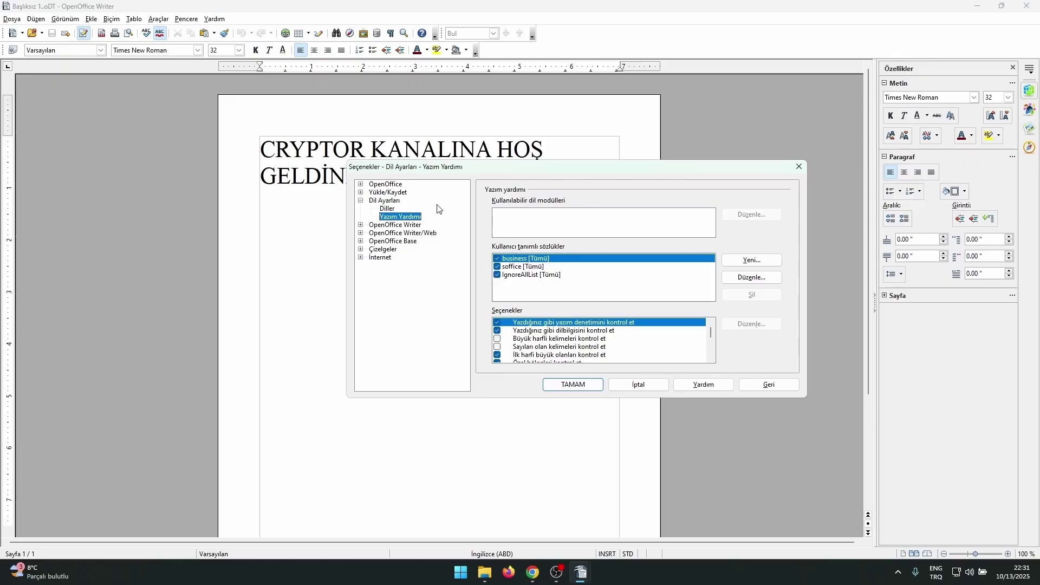
{"action": "left_click", "coordinate": [374, 203]}
{"action": "left_click", "coordinate": [389, 201]}
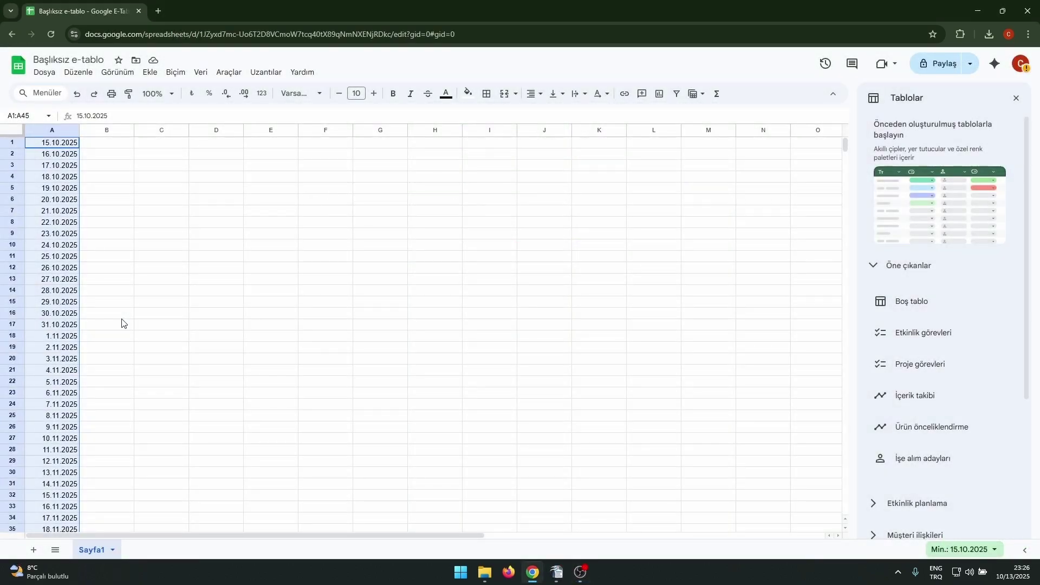
Step: In the Google Sheets spreadsheet, undo the date fill in column A and fill down again from 15.10.2025 in A1
{"action": "key", "text": "ctrl+z"}
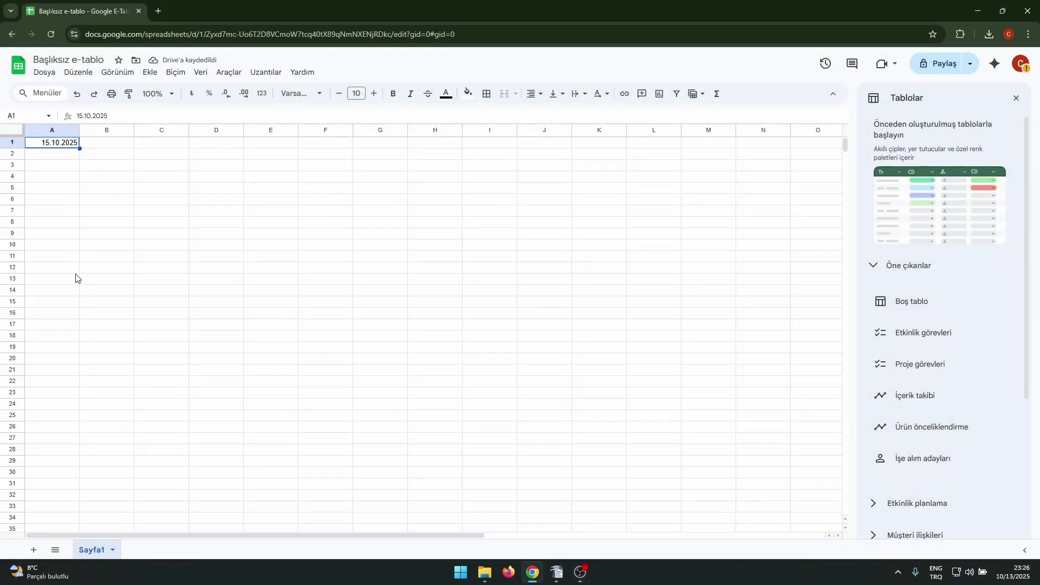
{"action": "left_click_drag", "start_coordinate": [80, 148], "coordinate": [423, 512]}
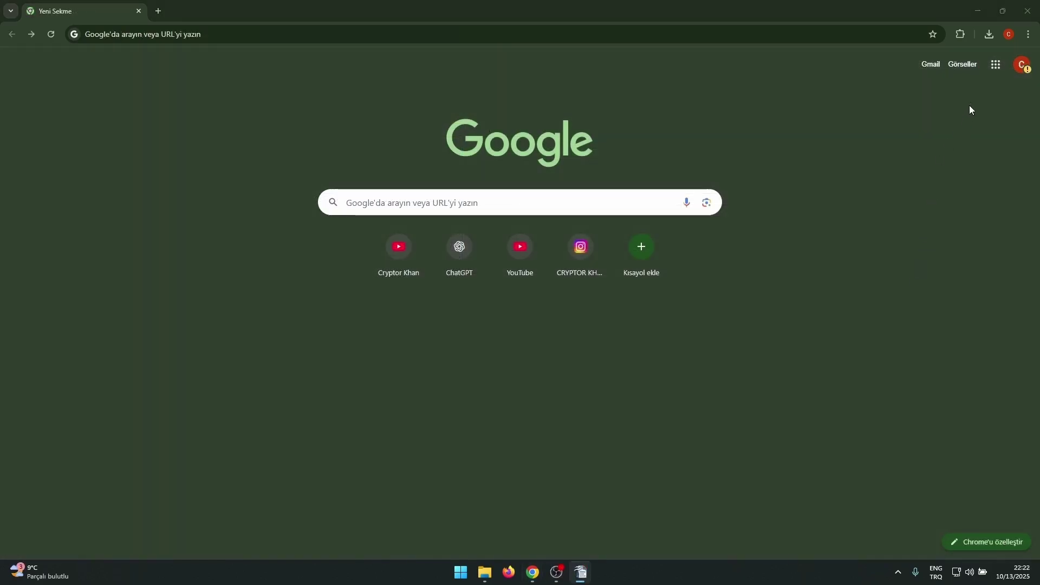
Step: Go to Google Docs (Dokümanlar) from the Google apps on a new browser tab and create a blank document
{"action": "left_click", "coordinate": [996, 66]}
{"action": "scroll", "coordinate": [953, 108], "scroll_direction": "down", "scroll_amount": 2}
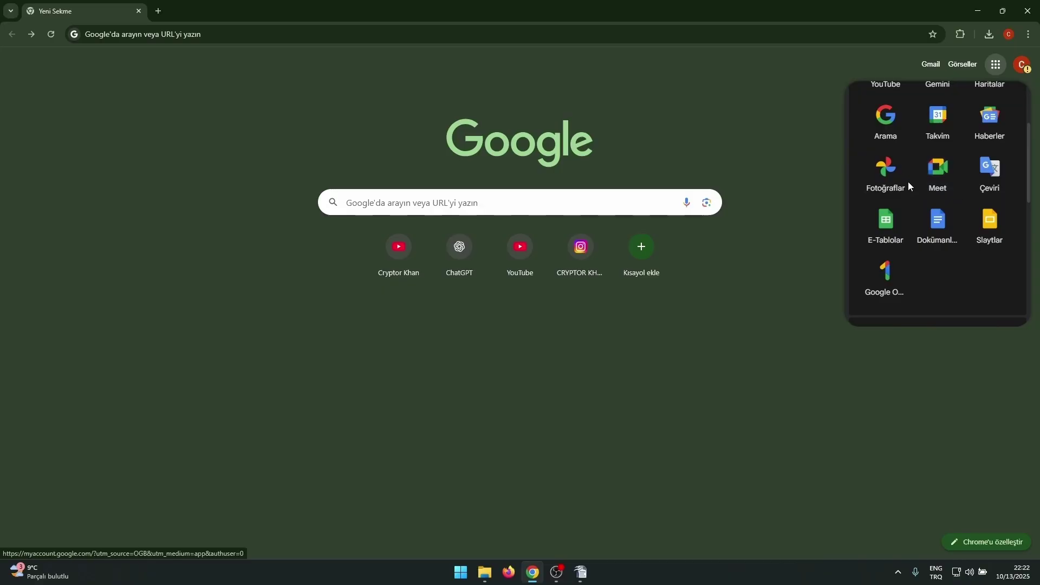
{"action": "left_click", "coordinate": [946, 241]}
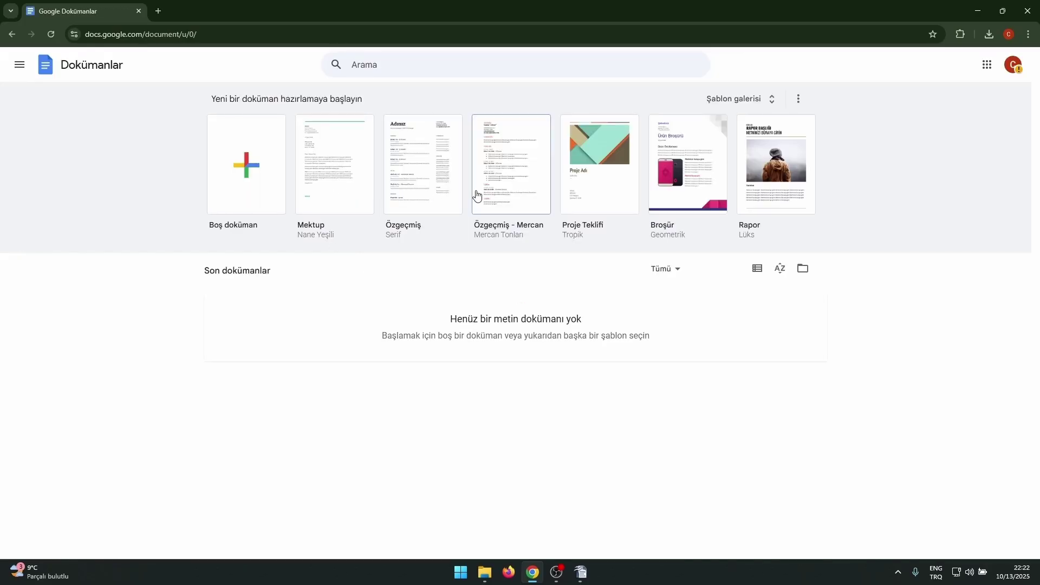
{"action": "left_click", "coordinate": [256, 193]}
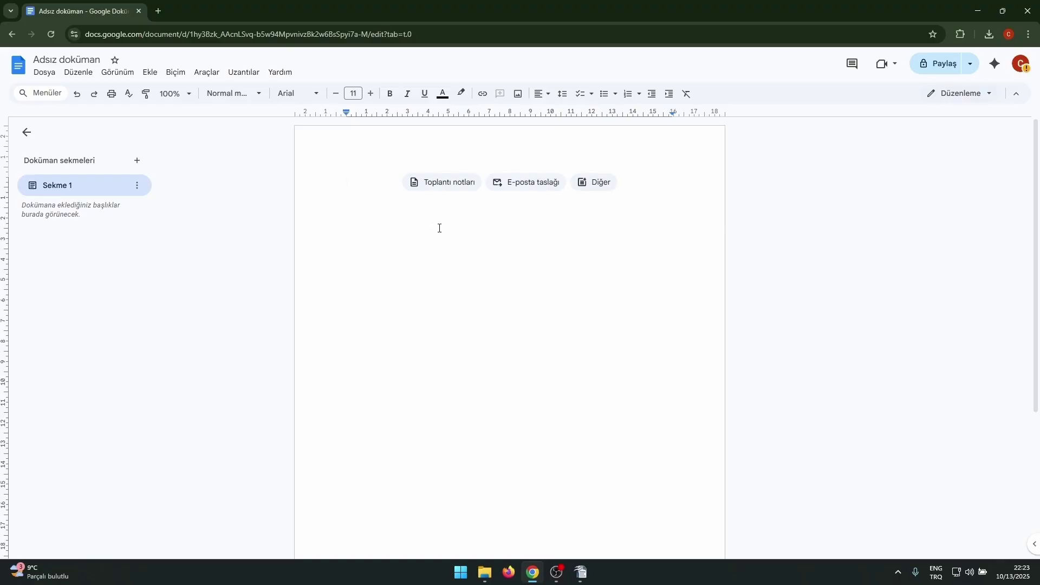
Step: Dictate a short Turkish text into the blank document with voice typing (Sesle yazma), allowing microphone access for this time only
{"action": "left_click", "coordinate": [207, 72]}
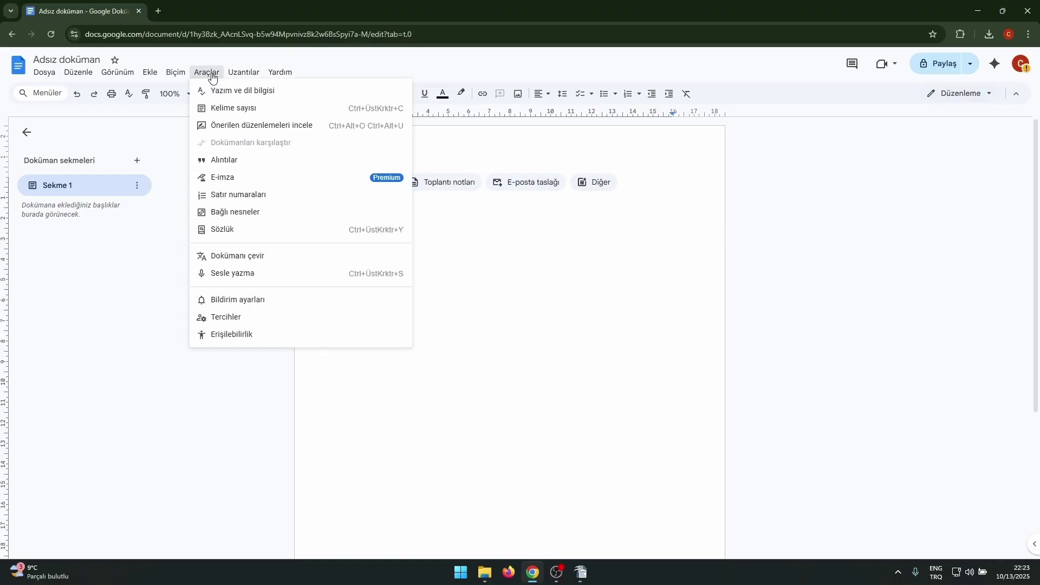
{"action": "left_click", "coordinate": [257, 278]}
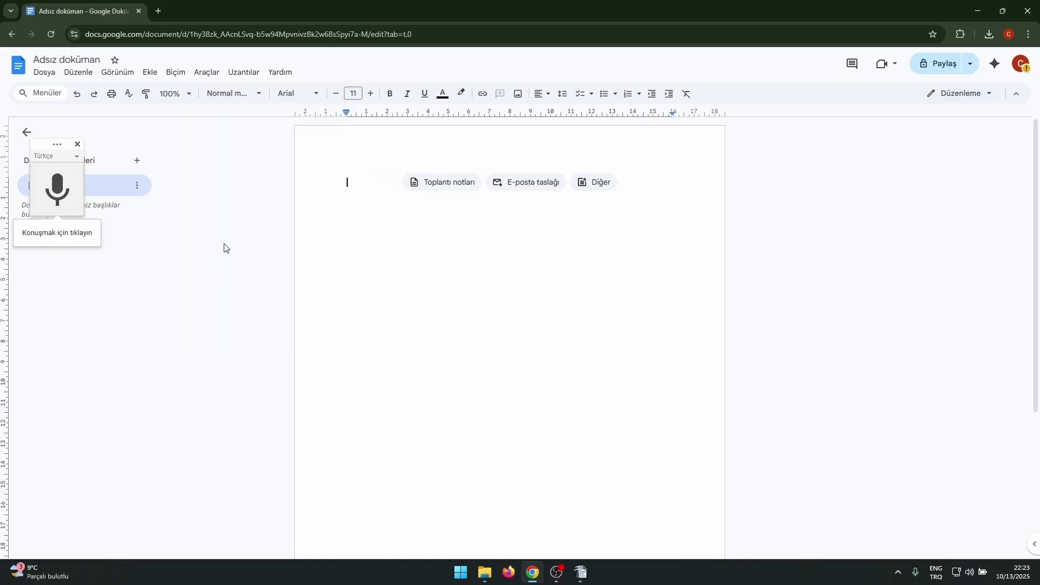
{"action": "left_click", "coordinate": [58, 194]}
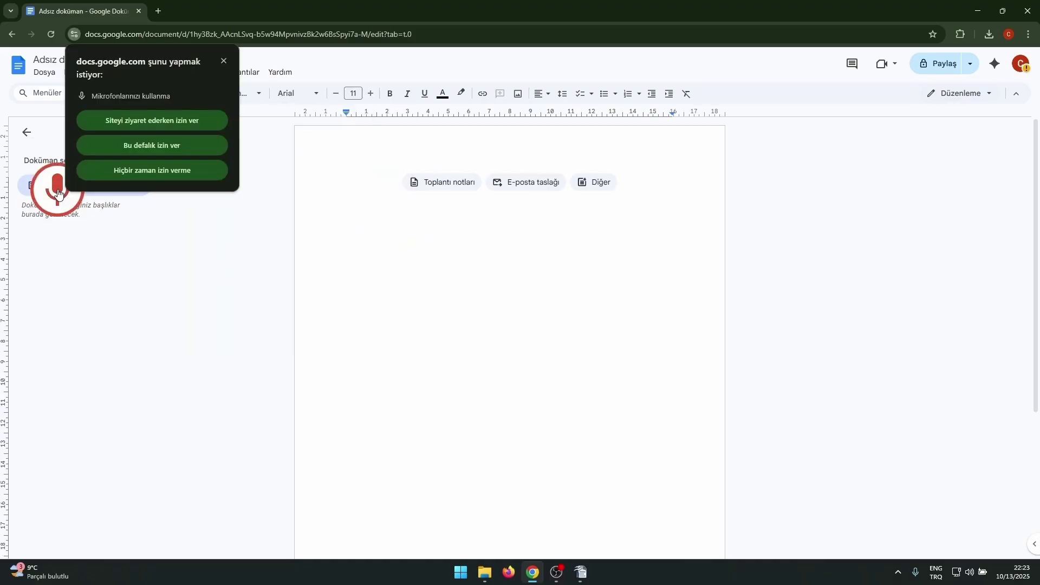
{"action": "left_click", "coordinate": [135, 150]}
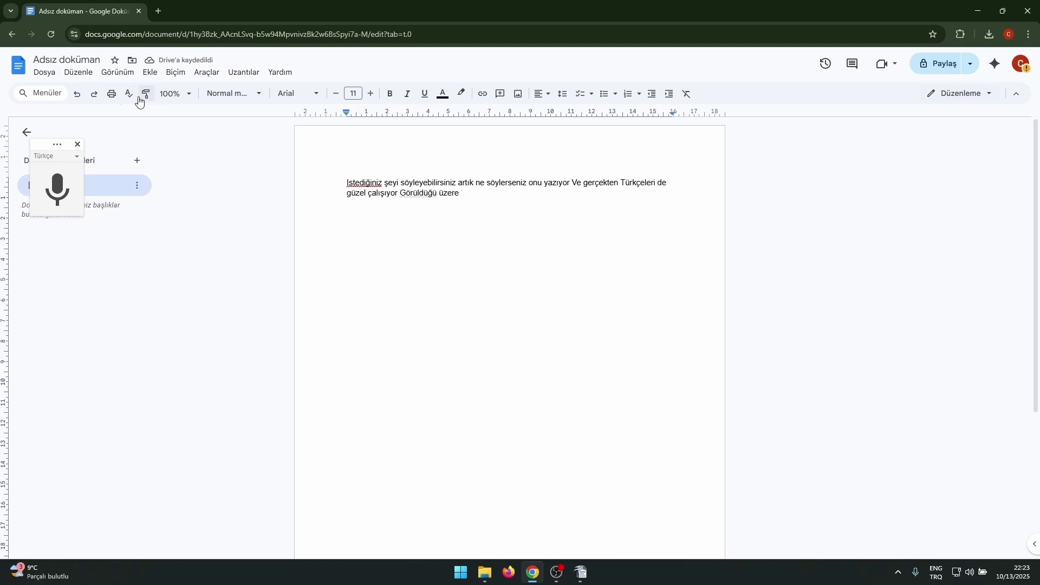
Step: Download the dictated document as a PDF (PDF Dokümanı)
{"action": "left_click", "coordinate": [44, 72]}
{"action": "mouse_move", "coordinate": [165, 189]}
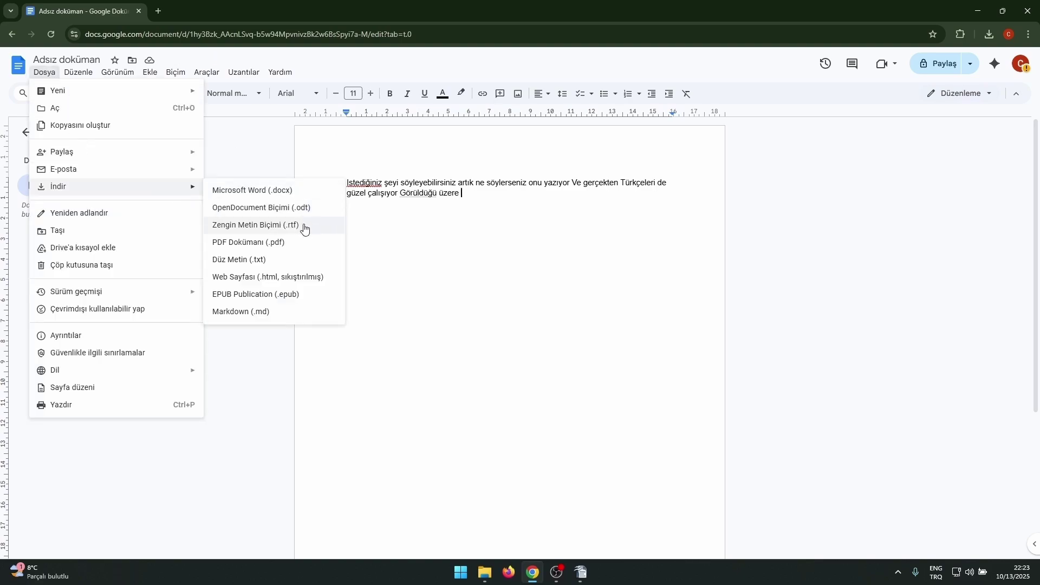
{"action": "left_click", "coordinate": [279, 248]}
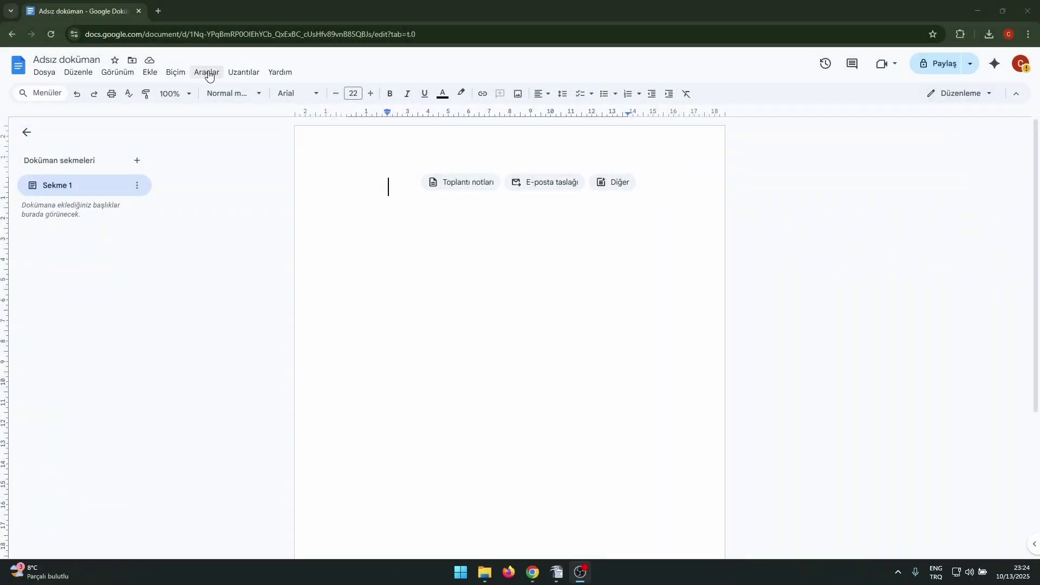
Step: Start Turkish voice typing (Sesle yazma) in the empty document with font size 22, granting one-time microphone access
{"action": "left_click", "coordinate": [210, 76]}
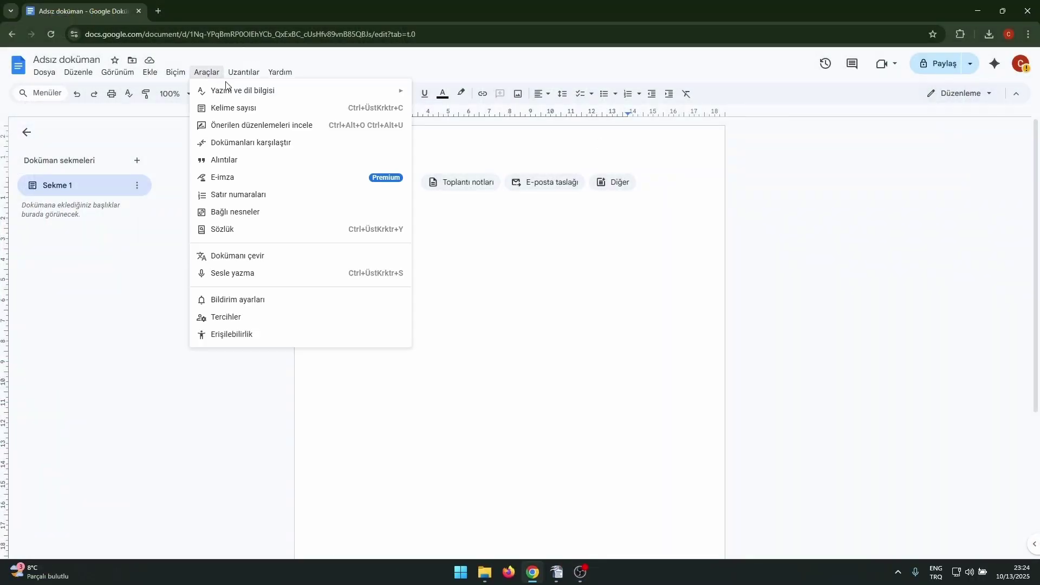
{"action": "left_click", "coordinate": [238, 272]}
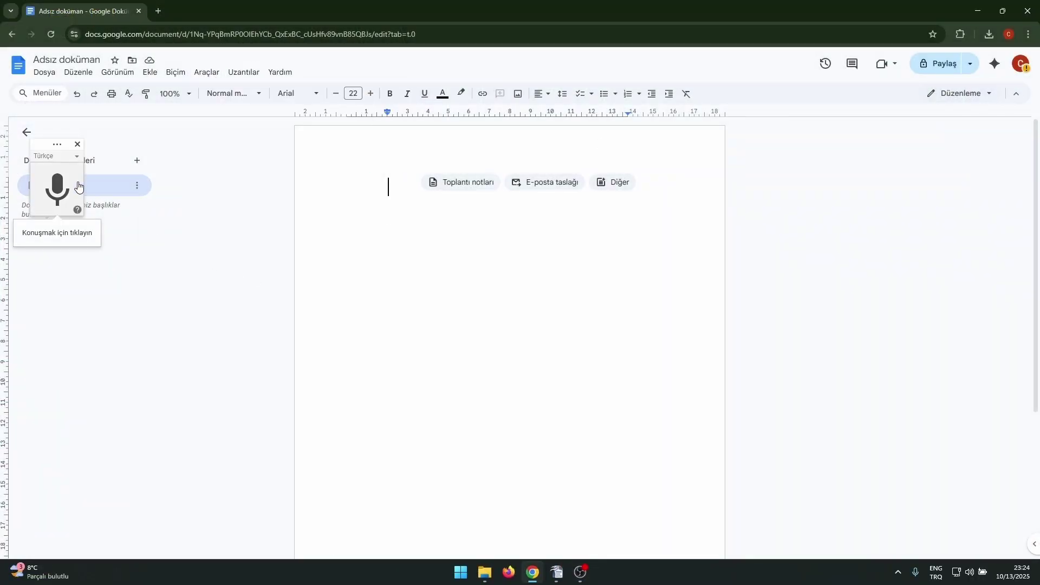
{"action": "left_click", "coordinate": [58, 189]}
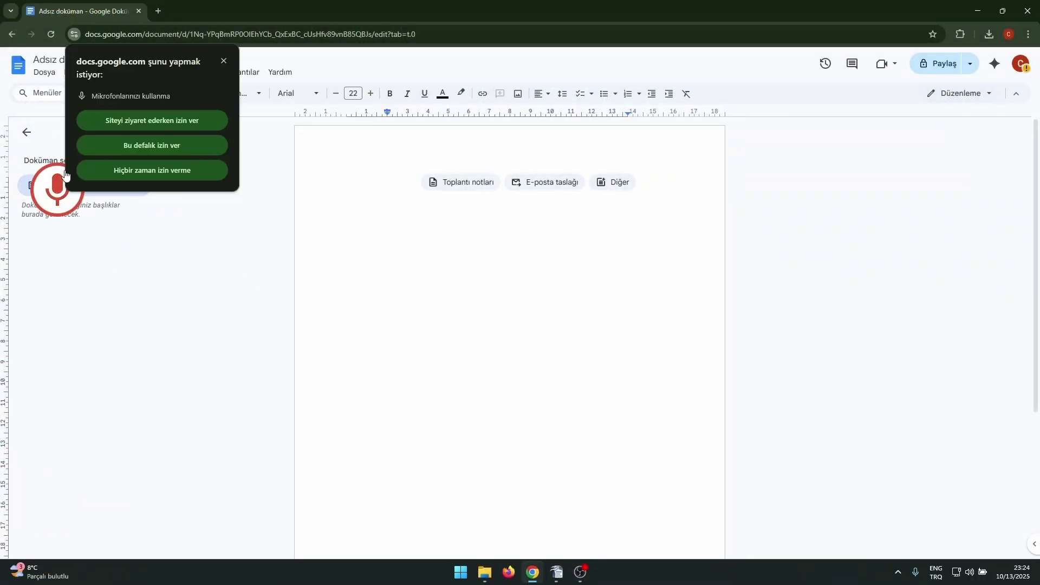
{"action": "left_click", "coordinate": [126, 145]}
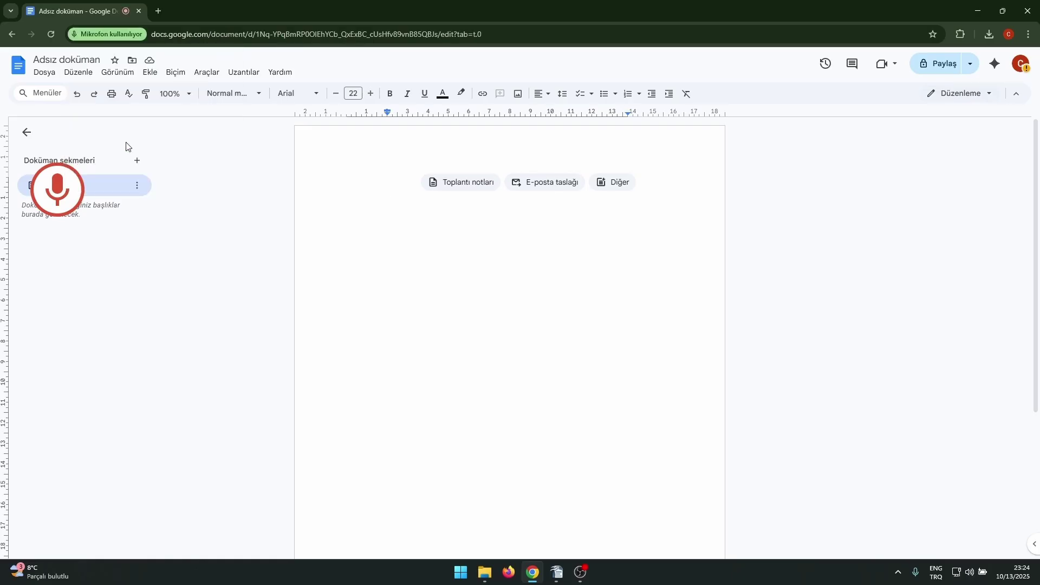